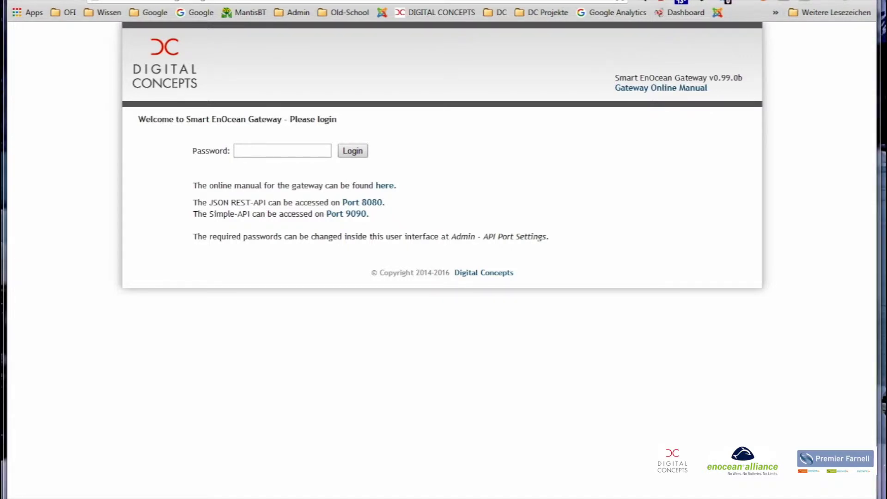
# Open Explorer's Netzwerk folder listing the three DC-GW/EO-IP dcgw gateways among the network devices
pyautogui.press('super+e')
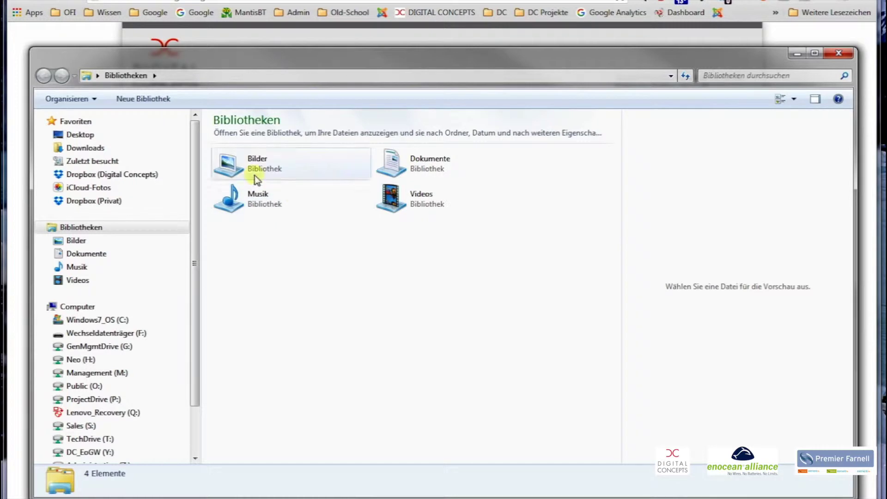
pyautogui.moveTo(196, 135); pyautogui.dragTo(195, 213)
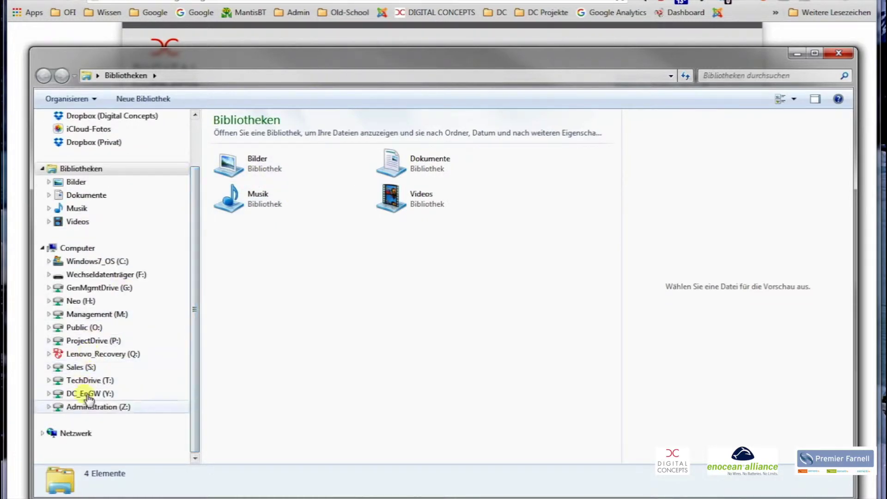
pyautogui.click(83, 435)
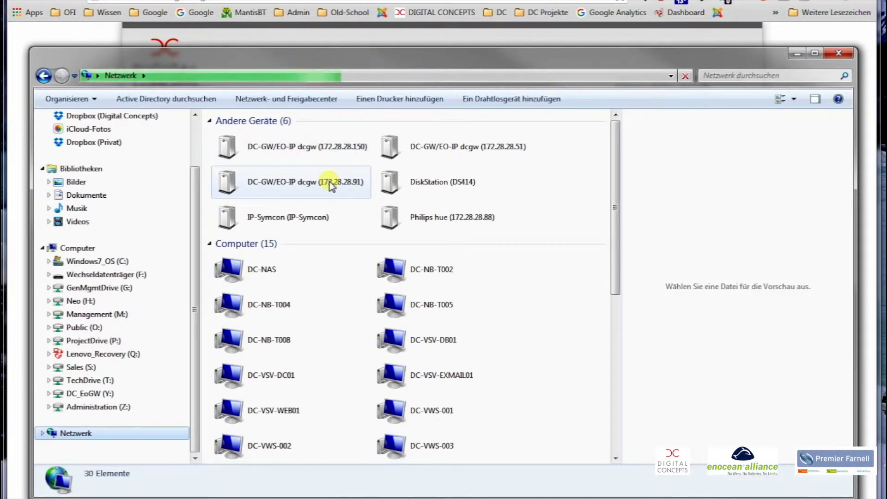
pyautogui.rightClick(276, 181)
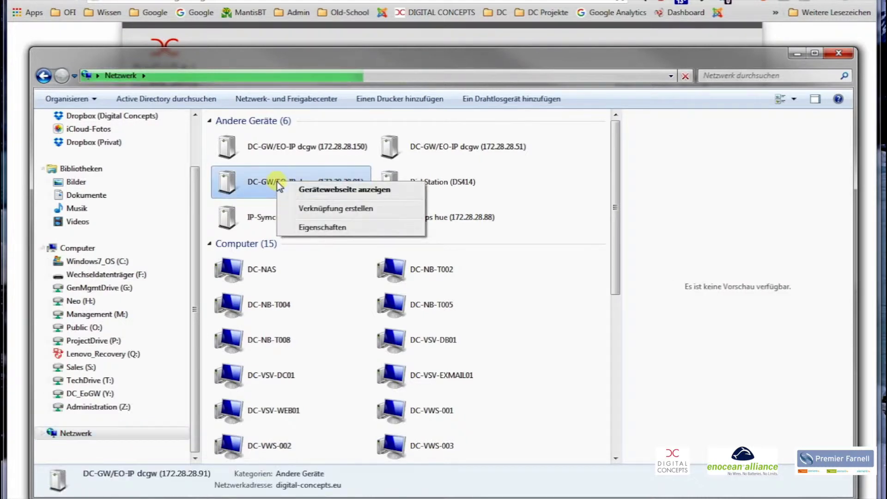
pyautogui.click(326, 227)
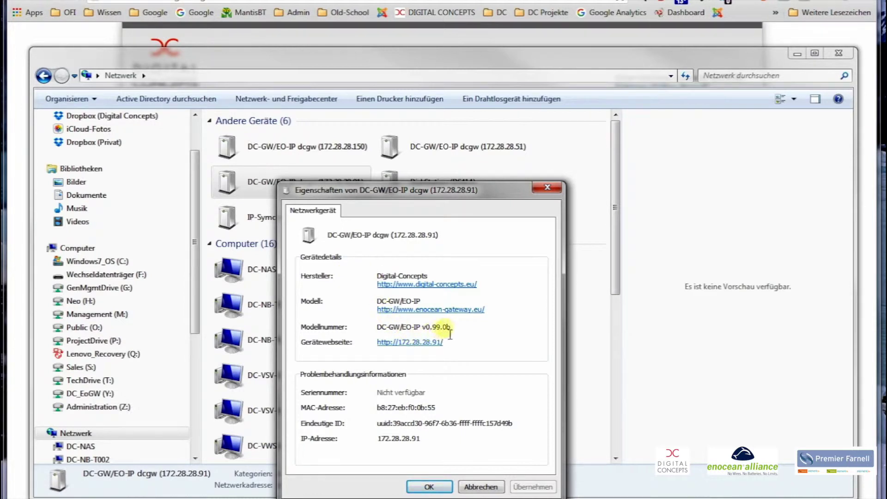
pyautogui.moveTo(450, 333); pyautogui.dragTo(426, 329)
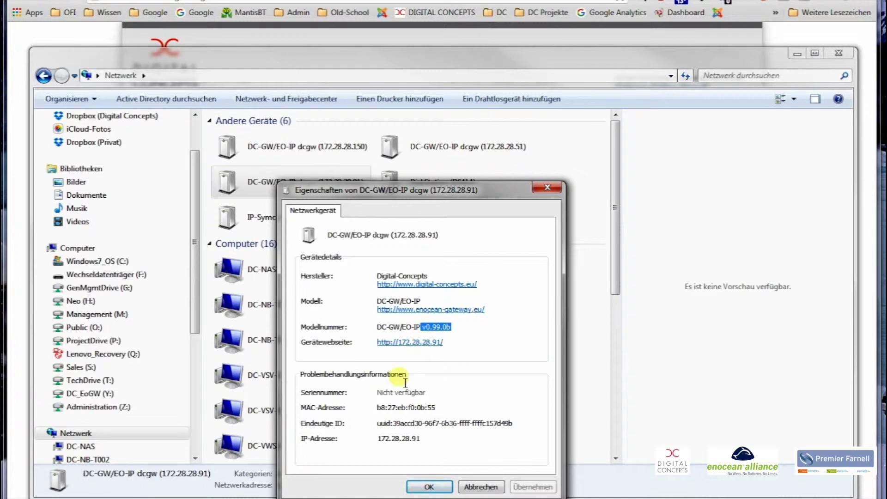
pyautogui.moveTo(377, 408); pyautogui.dragTo(440, 405)
pyautogui.click(439, 407)
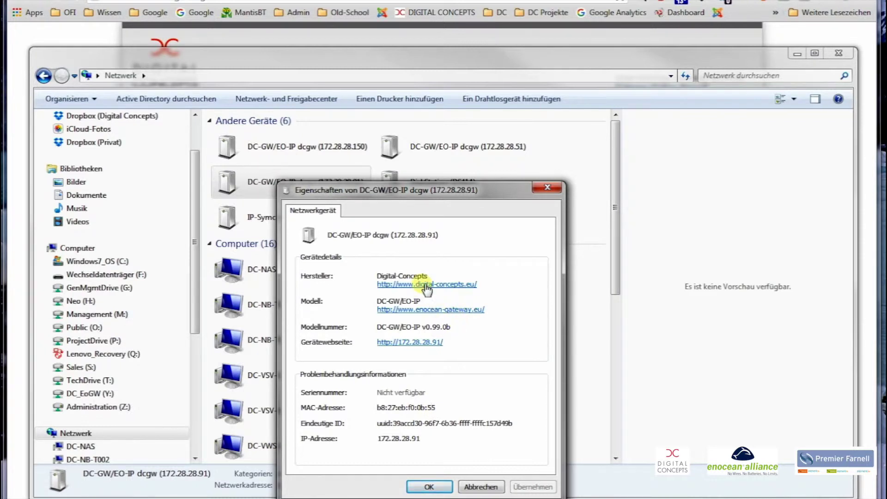
pyautogui.click(429, 486)
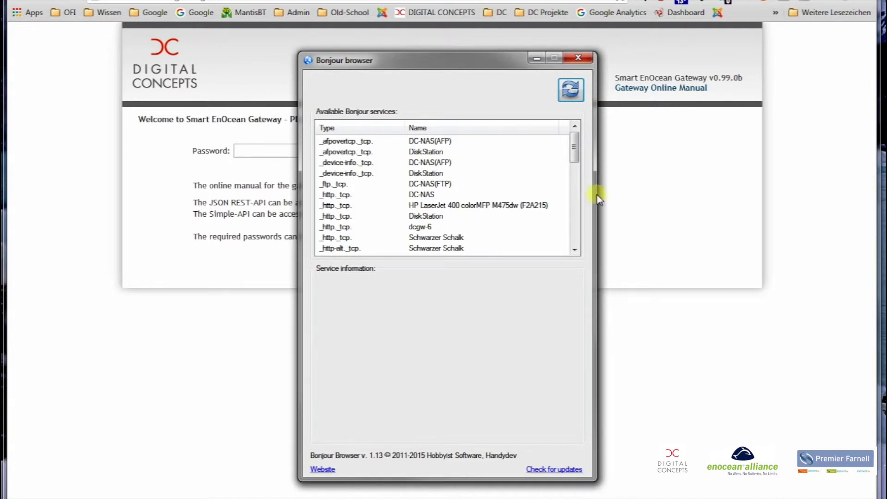
# Reload the Bonjour services list, which now shows DC-NAS, DiskStation, the HP LaserJet 400 and dcgw-6
pyautogui.click(571, 90)
# Look up dcgw-2's IP 172.28.28.91 among the _workstation entries, then close Bonjour Browser
pyautogui.moveTo(576, 146); pyautogui.dragTo(581, 240)
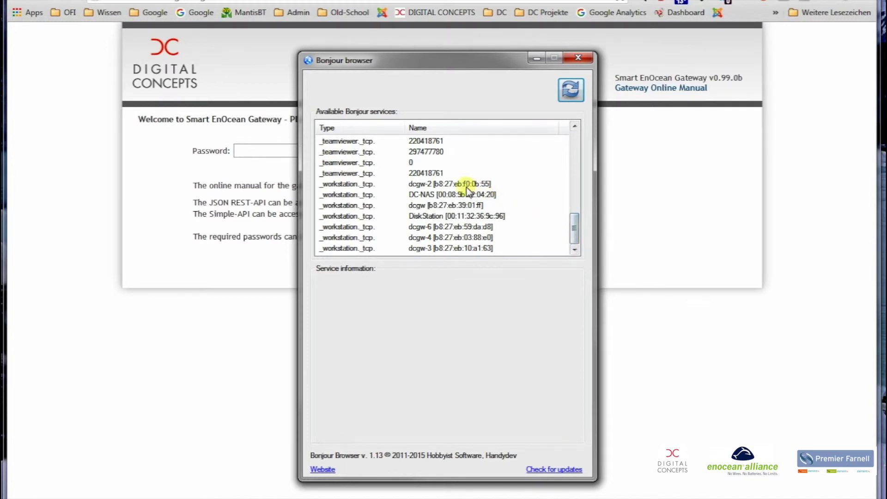
pyautogui.click(424, 184)
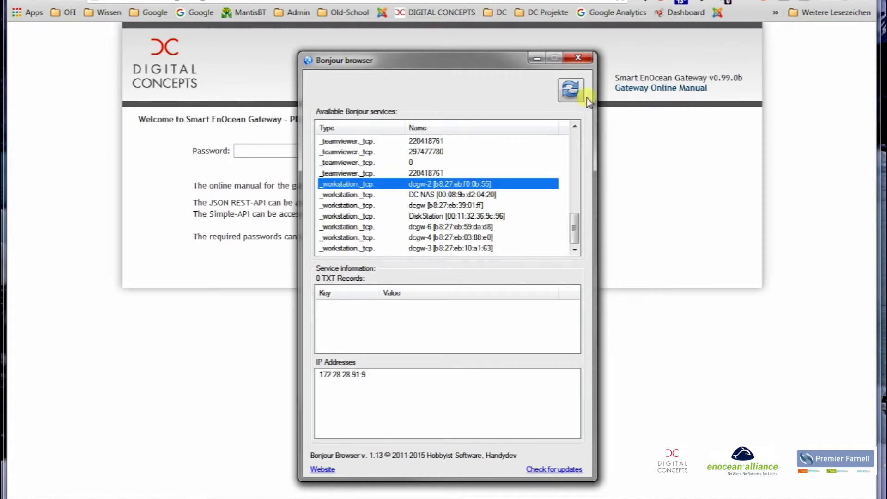
pyautogui.click(579, 58)
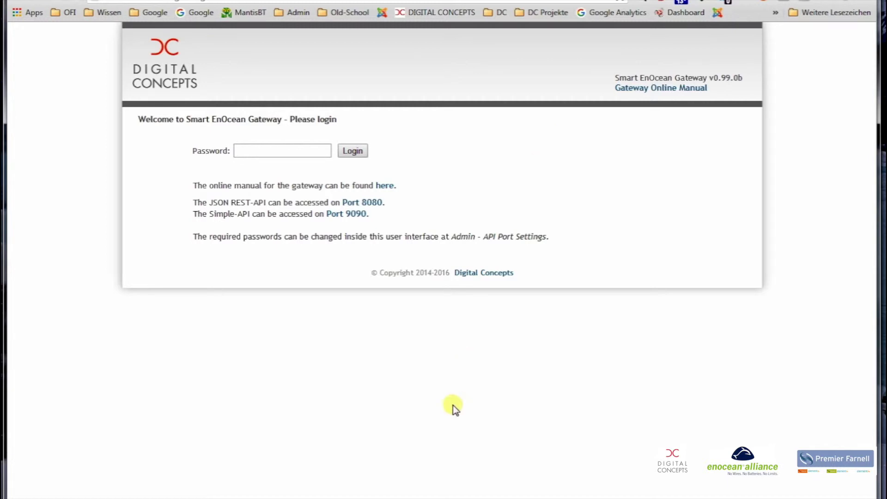
# Bring Advanced IP Scanner forward to show the five dcgw Raspberry Pi Foundation hosts
pyautogui.hotkey('alt', 'Tab')
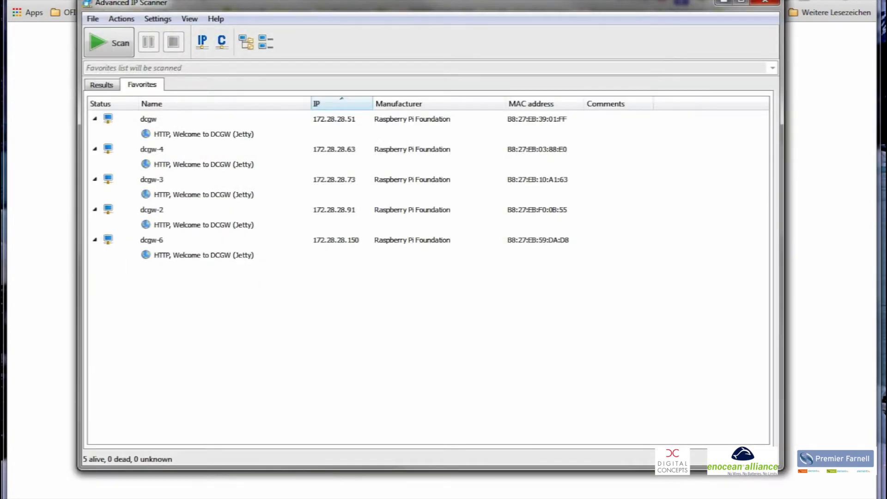
# Rescan the favourite hosts and select dcgw-2 (172.28.28.91) and its HTTP service
pyautogui.click(113, 52)
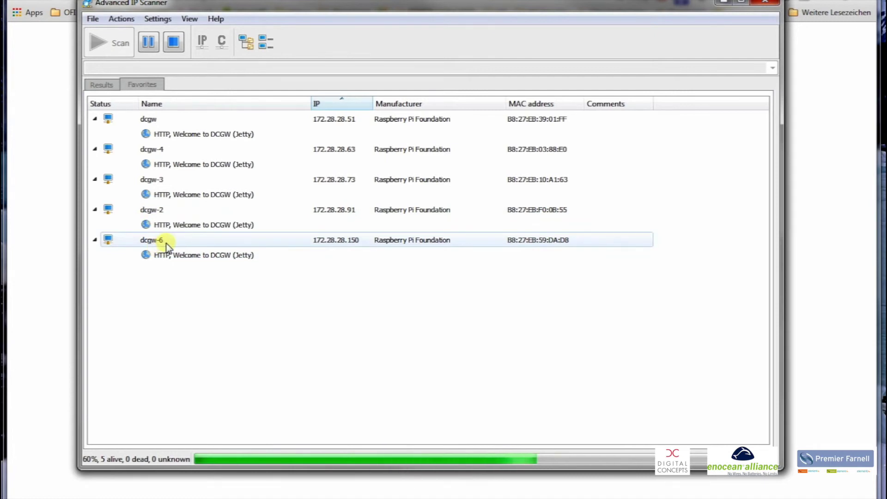
pyautogui.click(173, 212)
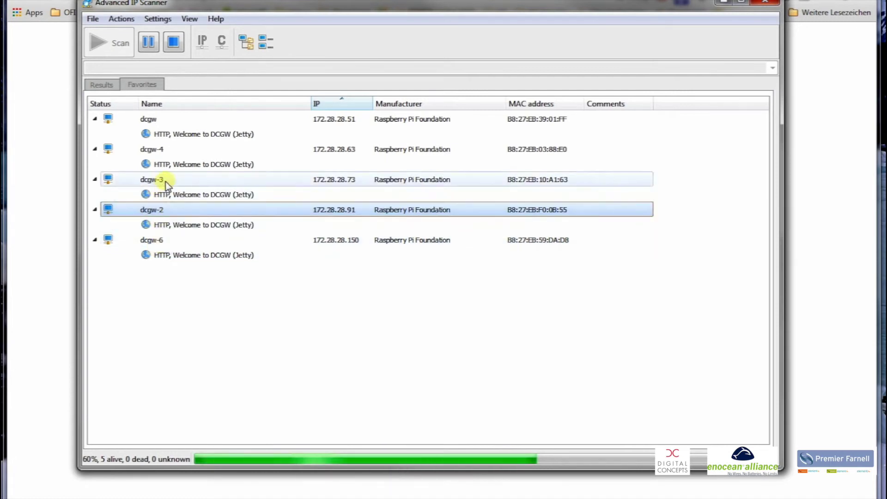
pyautogui.click(165, 181)
pyautogui.click(175, 211)
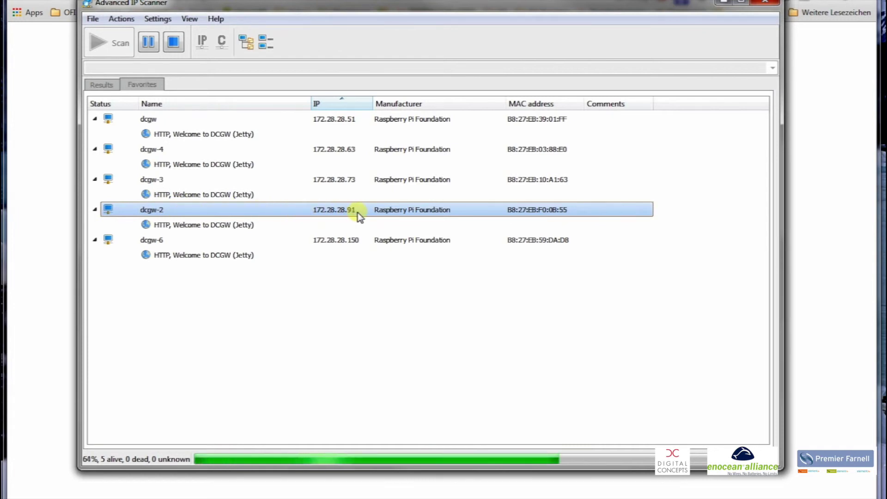
pyautogui.click(226, 227)
# Move the scanner window down and right, then close Advanced IP Scanner
pyautogui.moveTo(199, 4); pyautogui.dragTo(217, 27)
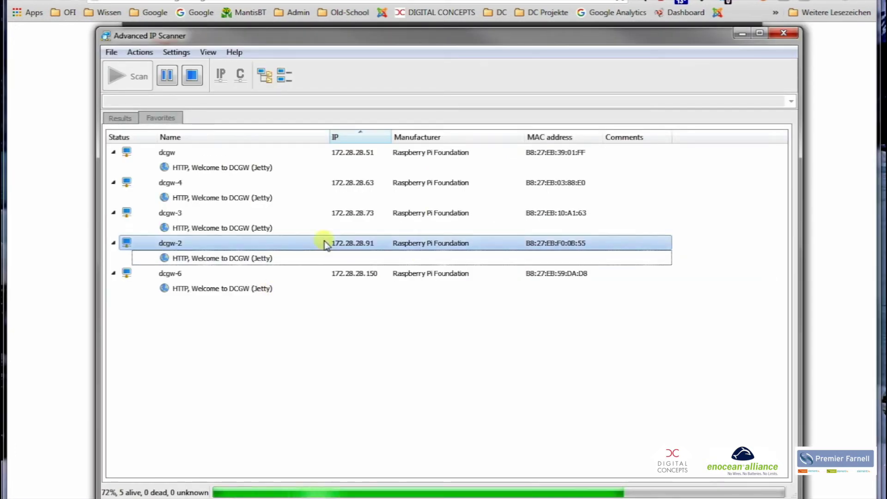
pyautogui.click(418, 258)
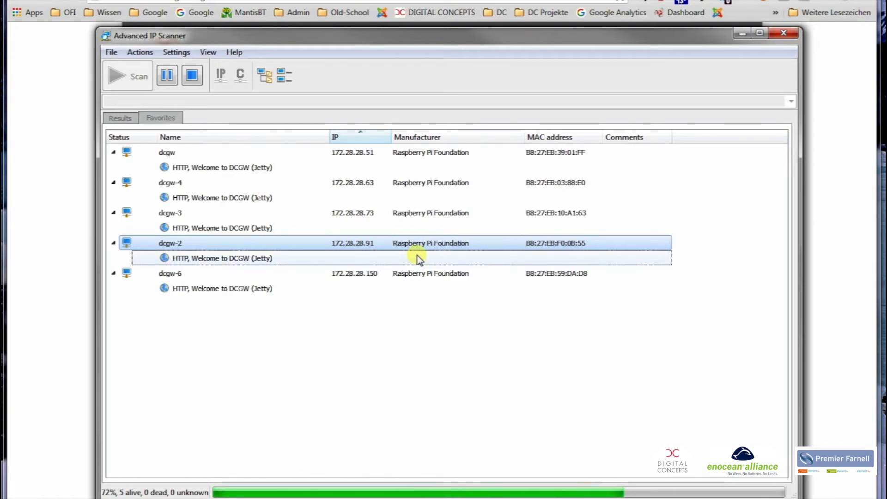
pyautogui.click(783, 33)
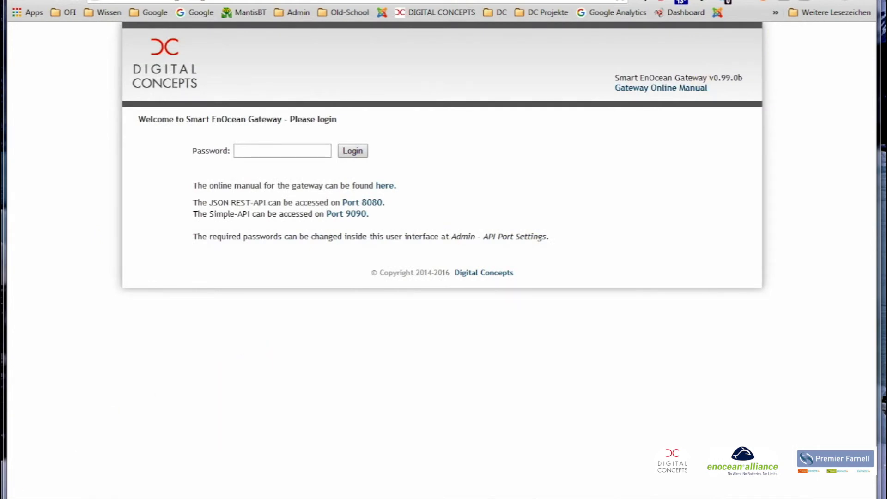
# Open the dcgw-info file from removable drive F: in Editor
pyautogui.hotkey('alt', 'Tab')
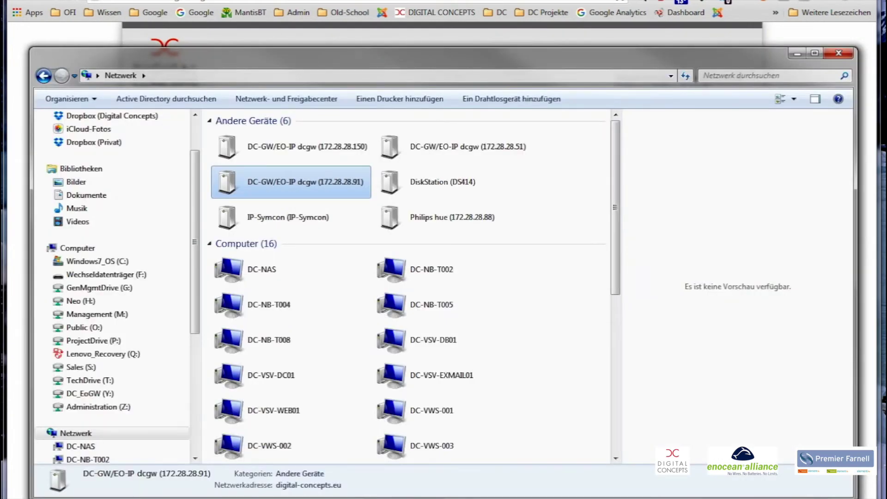
pyautogui.click(100, 275)
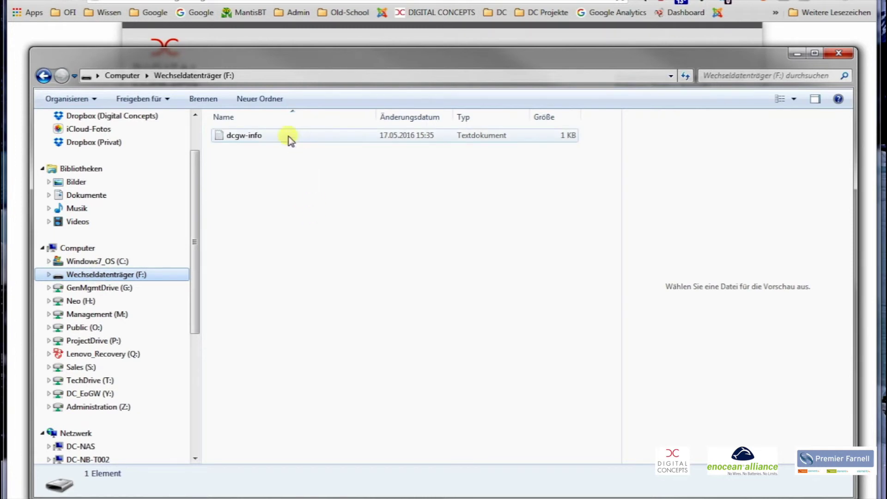
pyautogui.click(239, 140)
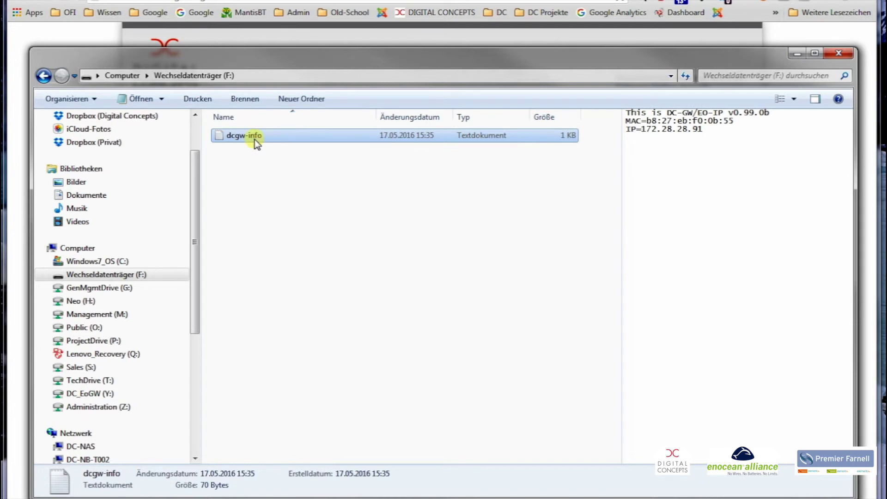
pyautogui.doubleClick(270, 139)
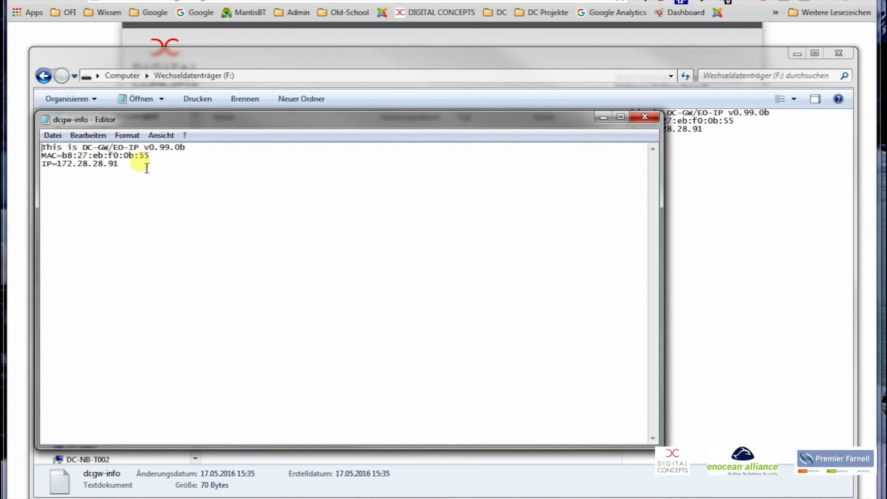
# Highlight the IP 172.28.28.91 and the MAC address in dcgw-info, then close Editor
pyautogui.moveTo(127, 163); pyautogui.dragTo(64, 169)
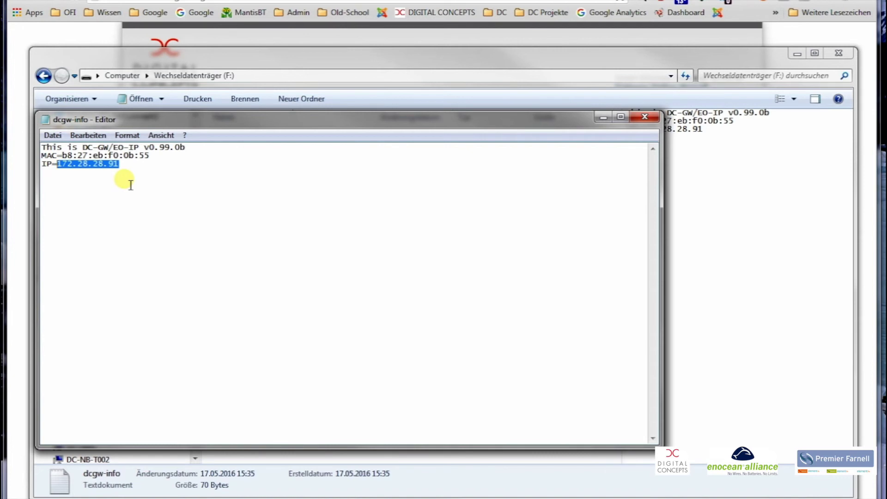
pyautogui.moveTo(150, 156); pyautogui.dragTo(67, 156)
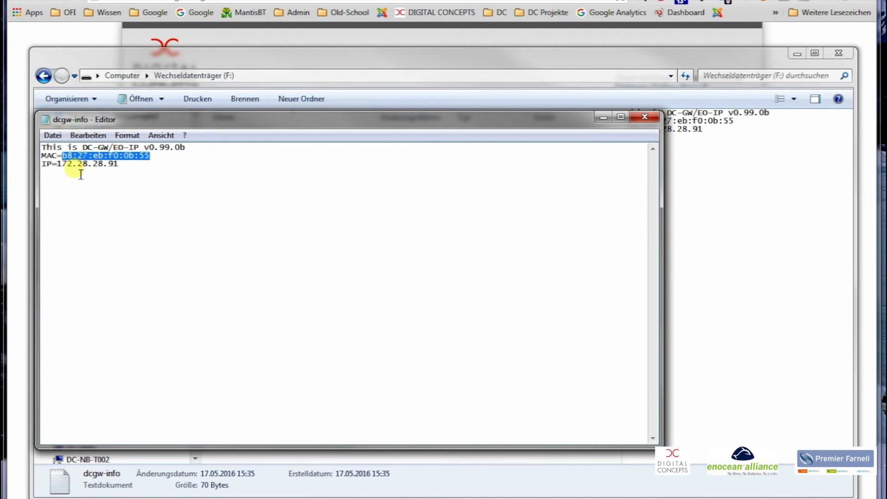
pyautogui.moveTo(119, 165); pyautogui.dragTo(56, 164)
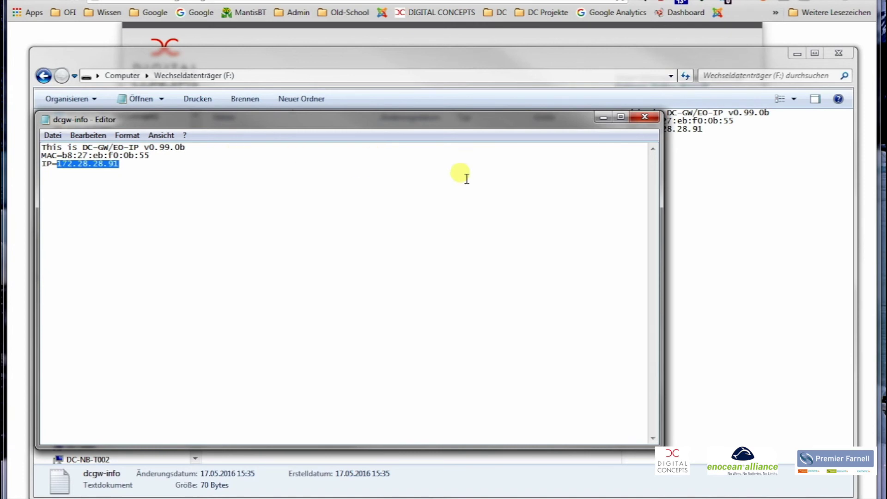
pyautogui.click(645, 117)
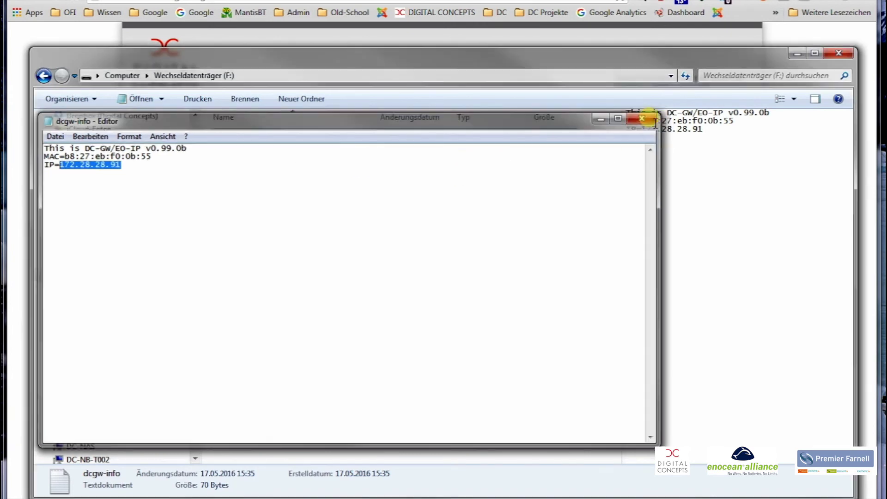
# Close the remaining Explorer window so only the gateway login page remains
pyautogui.click(835, 54)
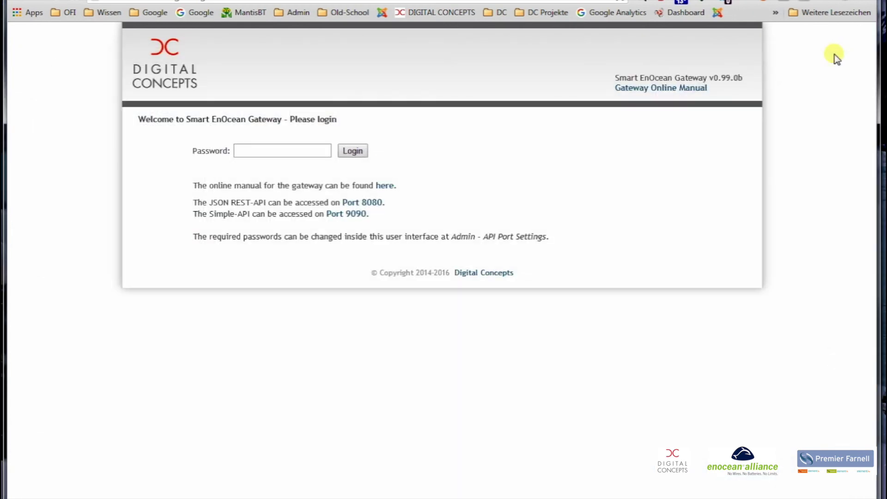